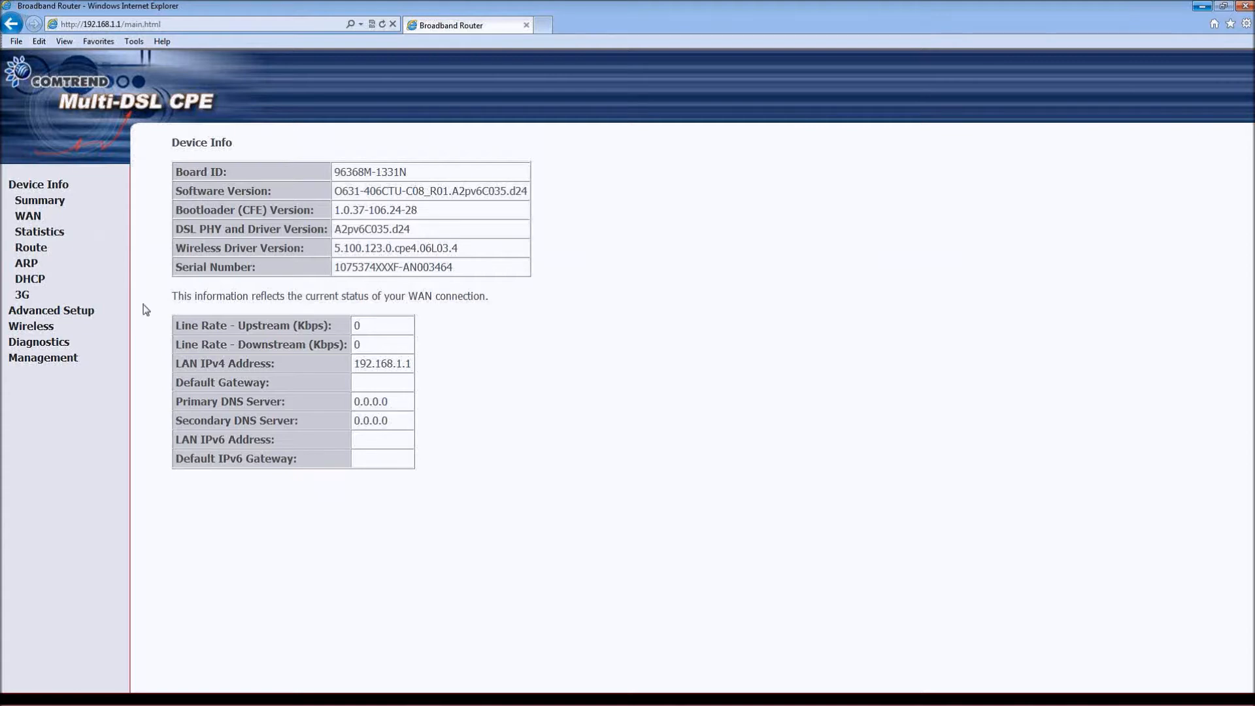
- Add an ATM layer 2 interface with the default VPI 0, VCI 35, Path0 latency and EoA link type, and save it
left_click(77, 311)
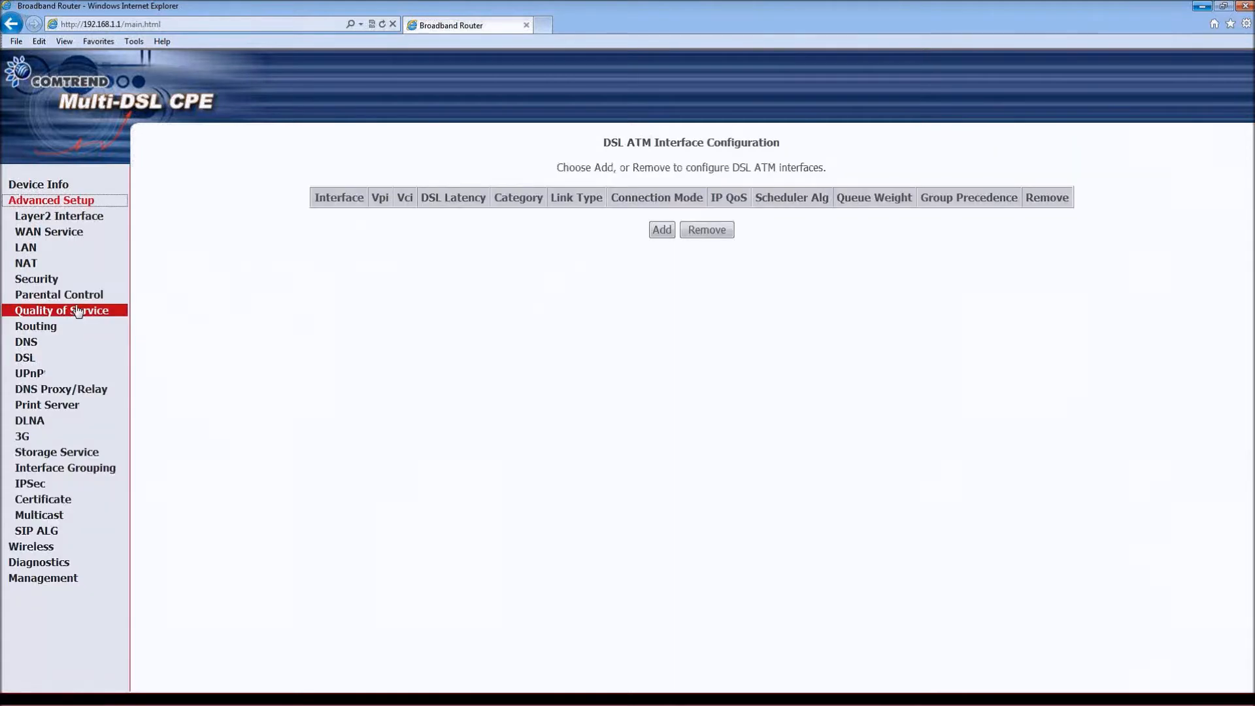
left_click(66, 216)
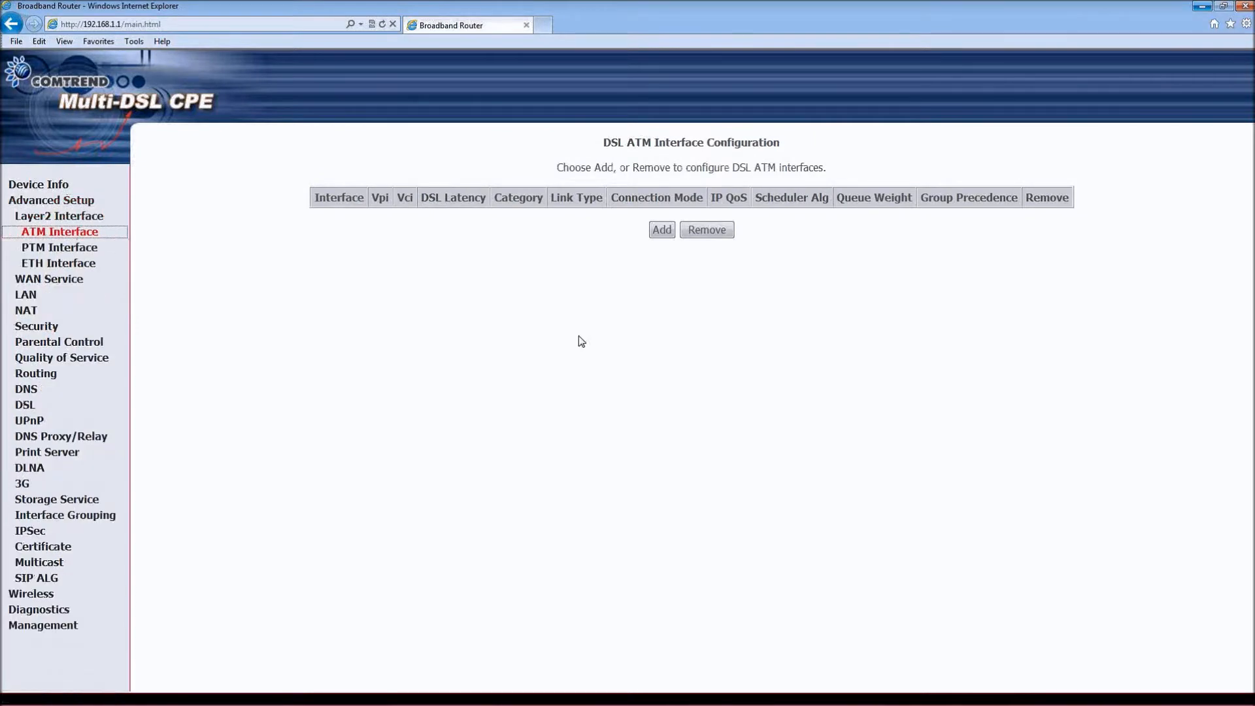
left_click(664, 231)
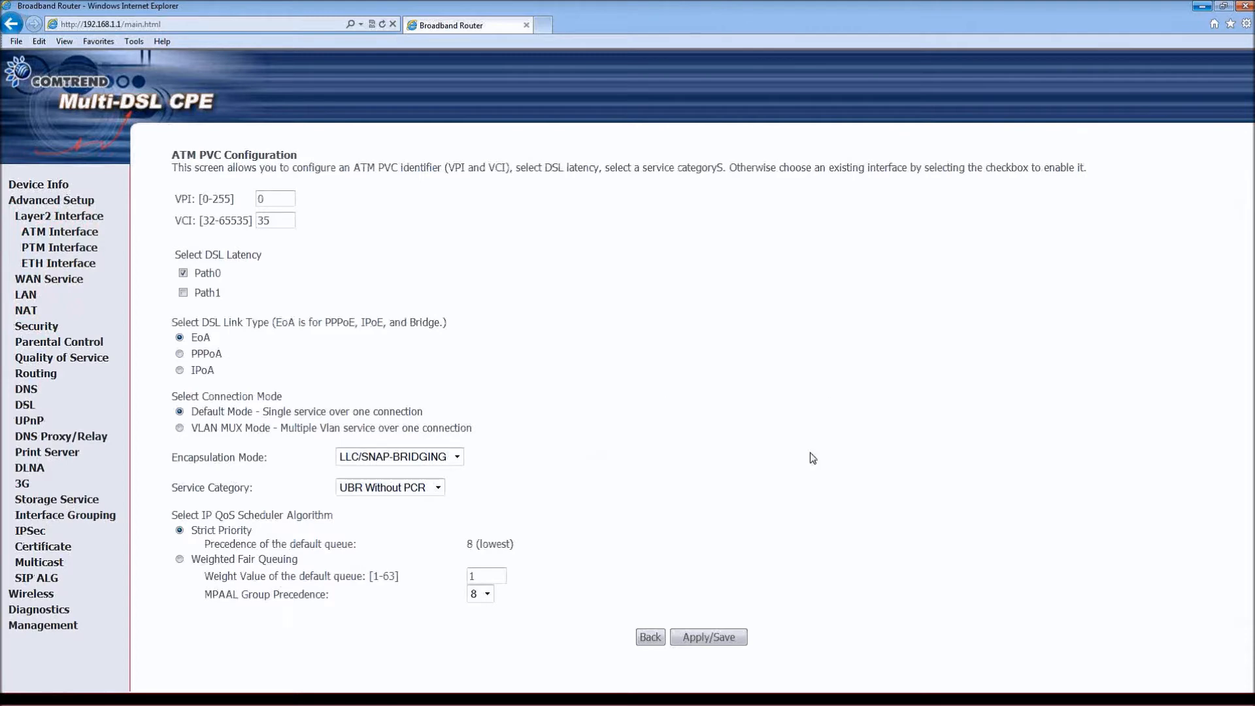
left_click(695, 637)
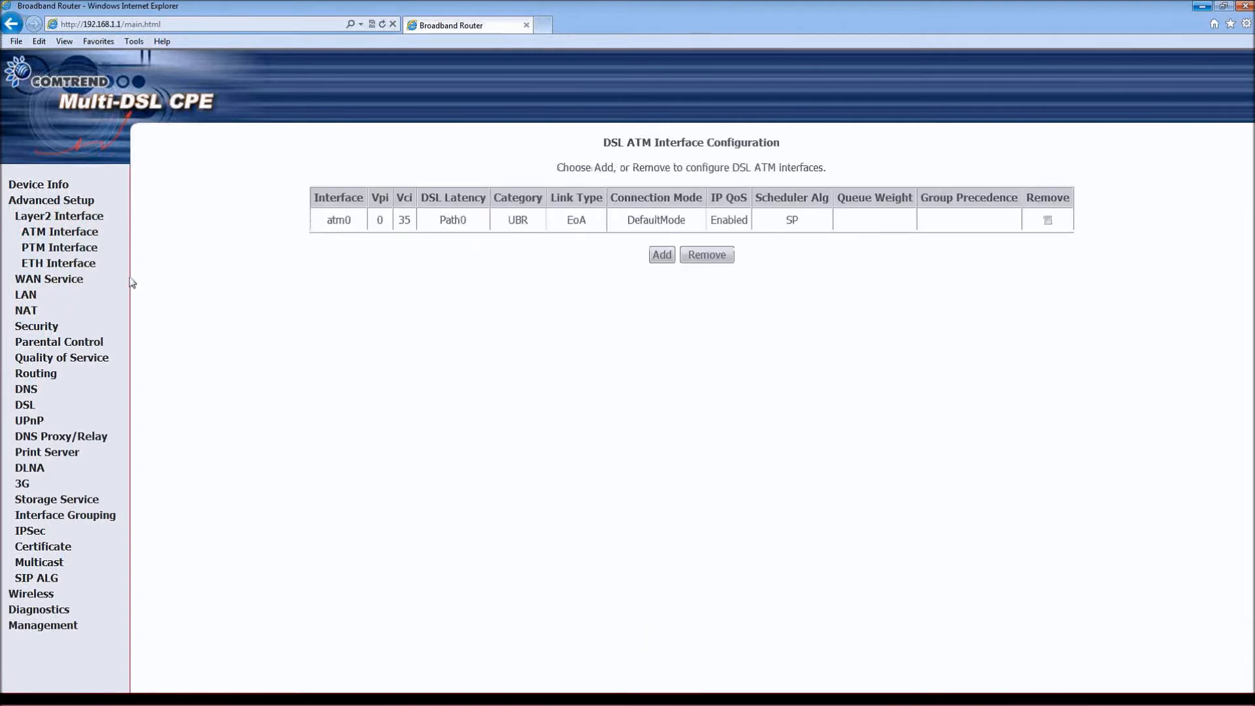
- Start a new WAN service on interface atm0/(0_0_35) with IP over Ethernet as its service type
left_click(91, 282)
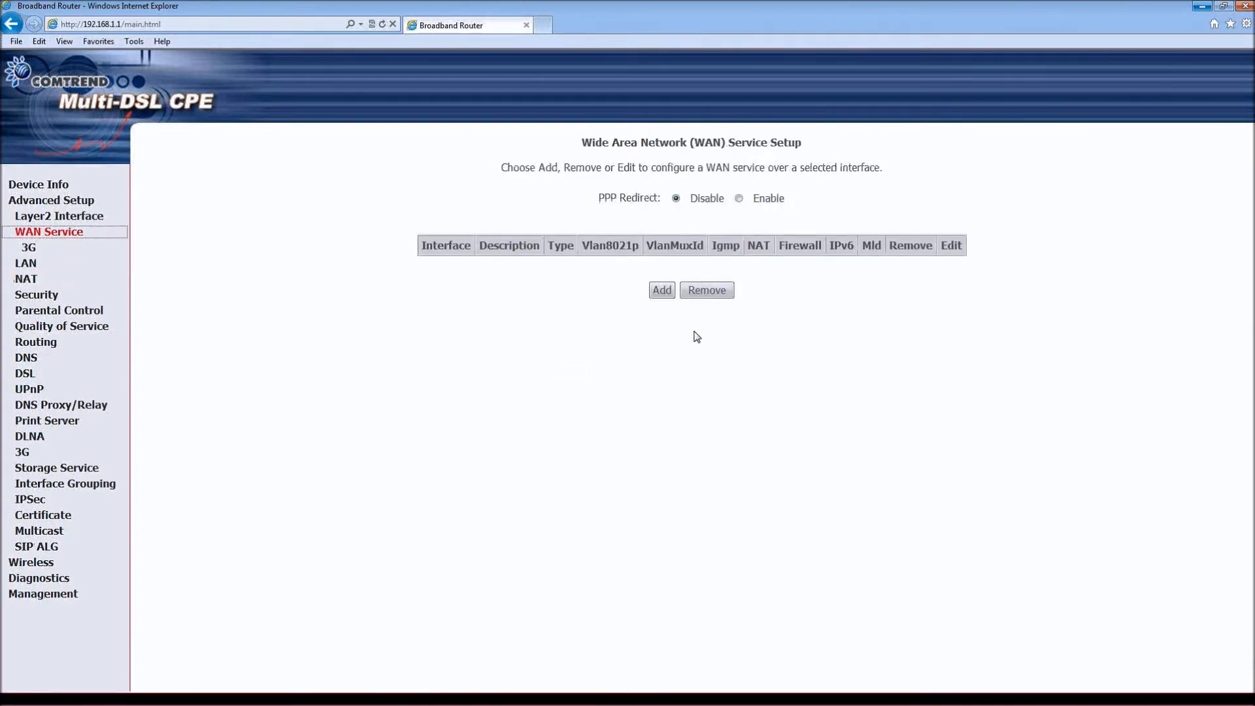
left_click(661, 290)
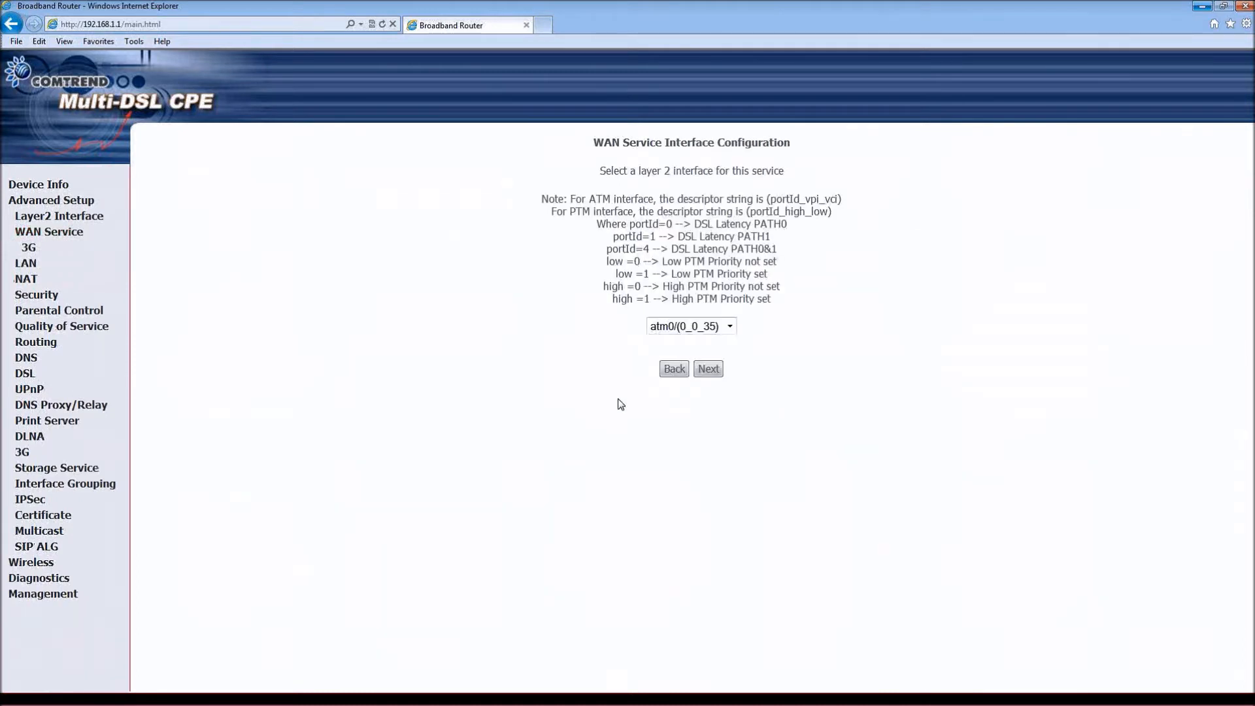
left_click(709, 369)
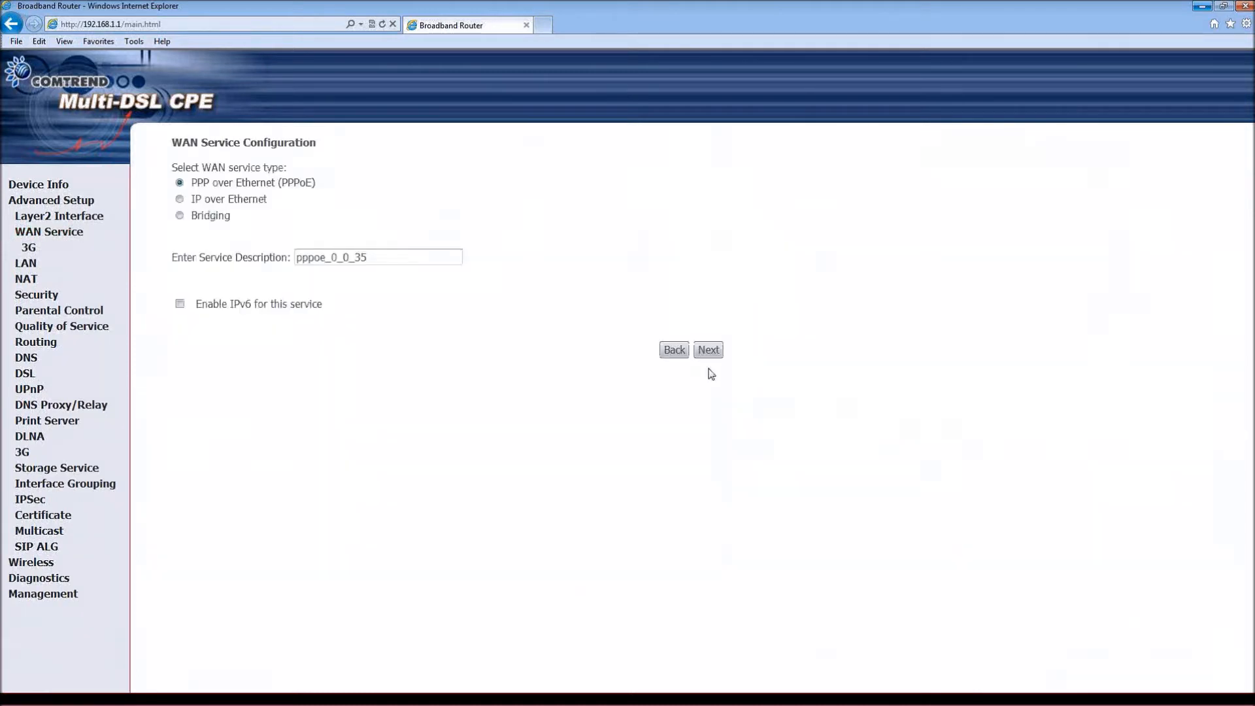
left_click(181, 199)
left_click(709, 350)
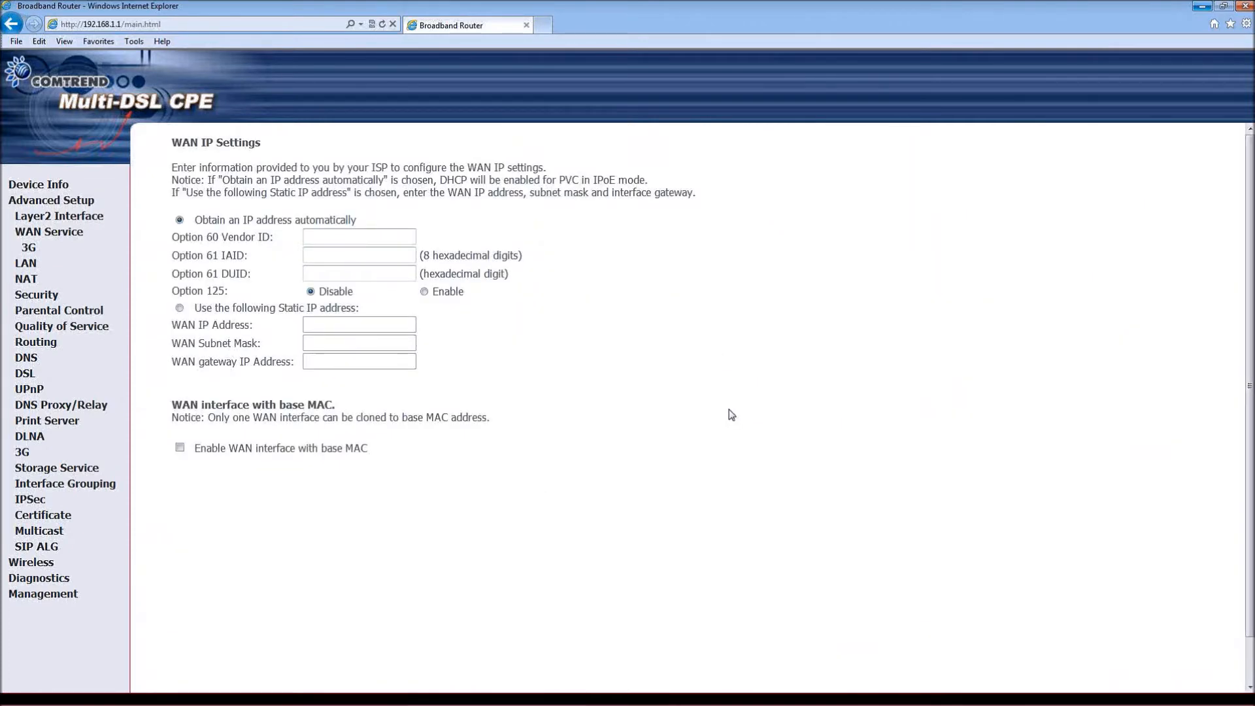
- Complete the WAN service setup with automatic IP addressing, NAT enabled and atm0 as gateway and DNS interface, and save it
scroll(730, 414, "down", 2)
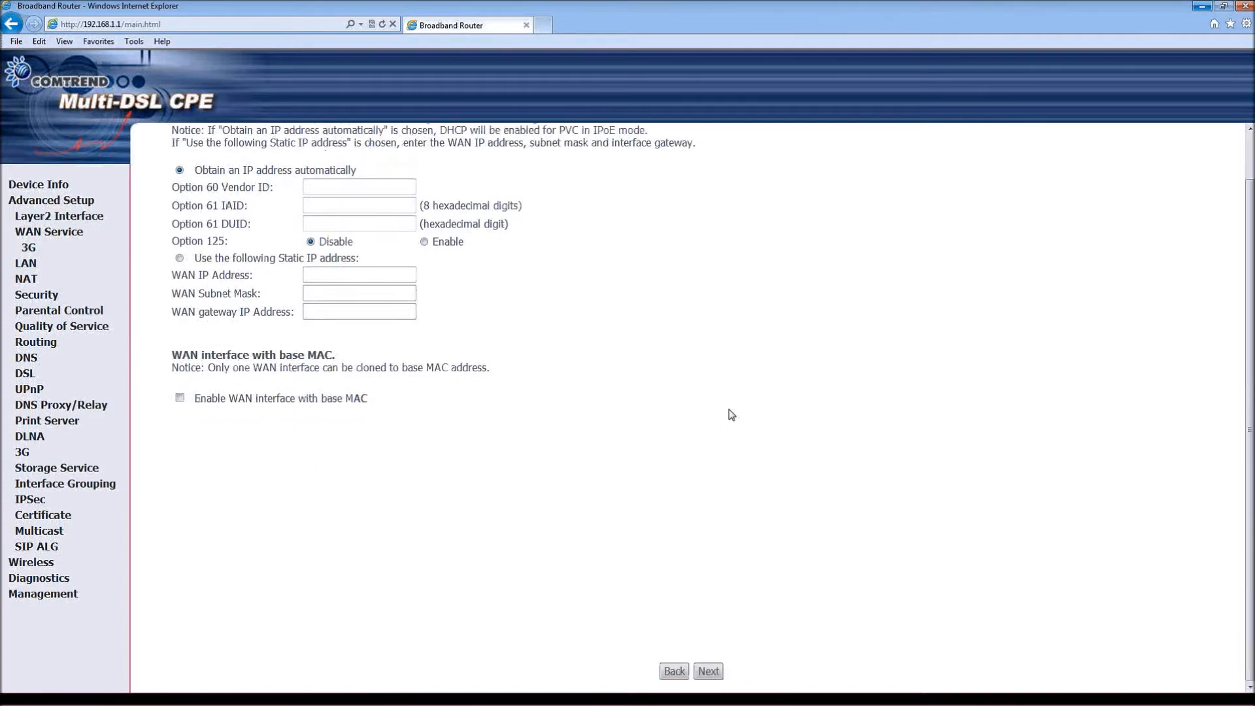
left_click(710, 671)
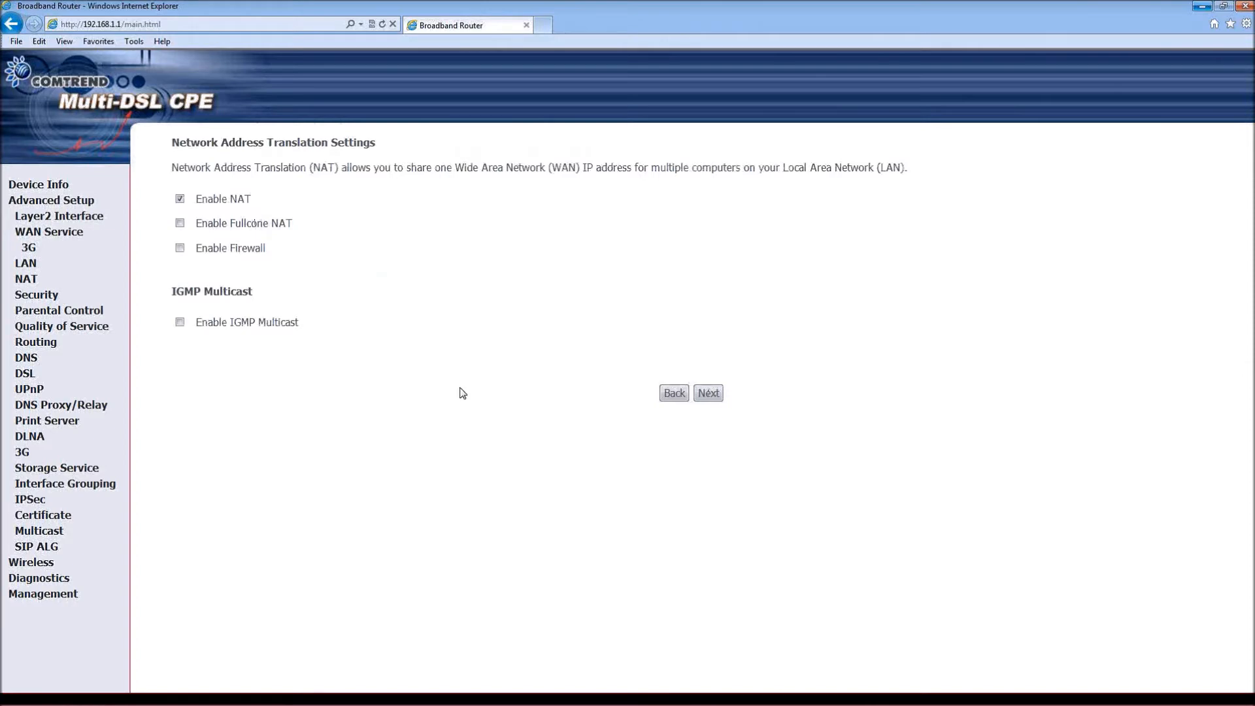
left_click(714, 397)
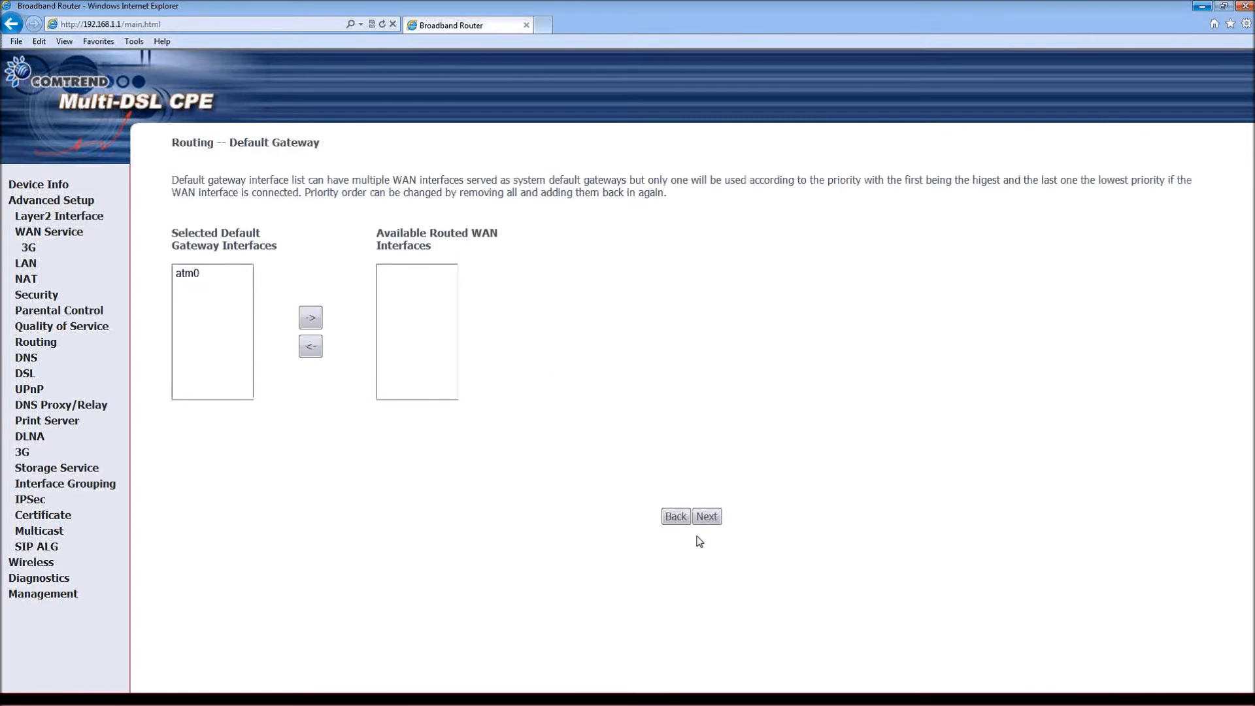
left_click(707, 520)
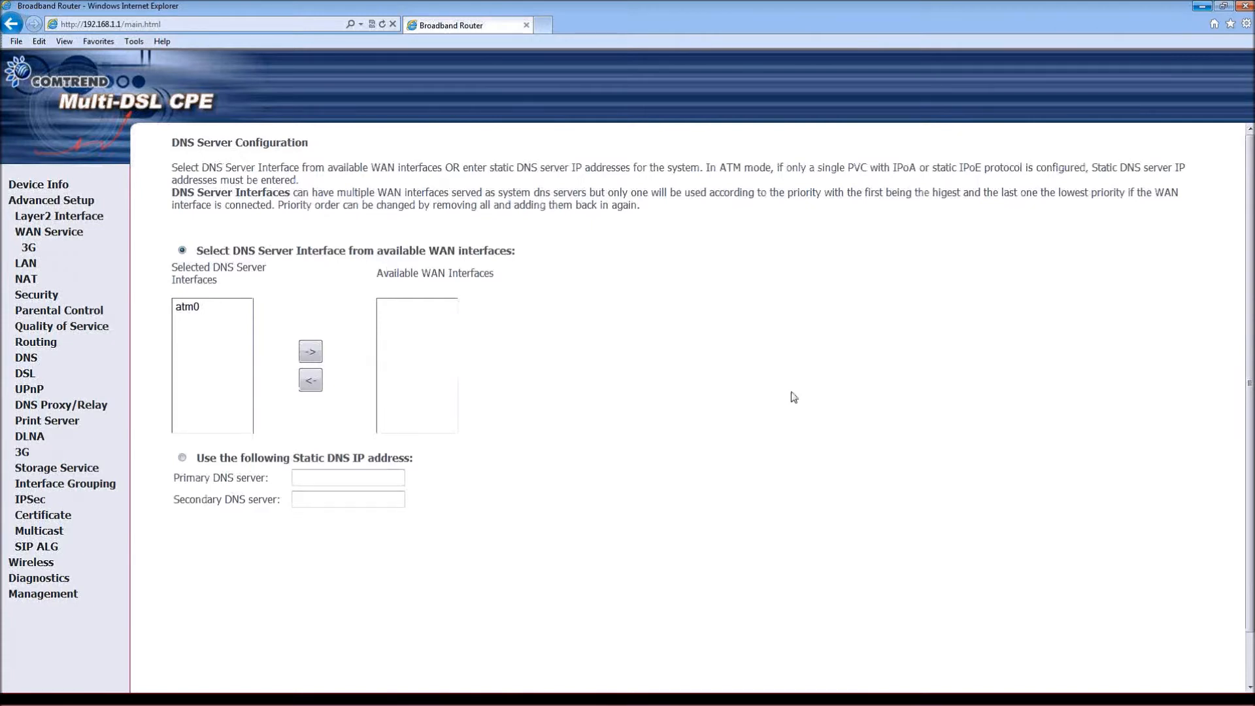
scroll(696, 585, "down", 1)
left_click(706, 671)
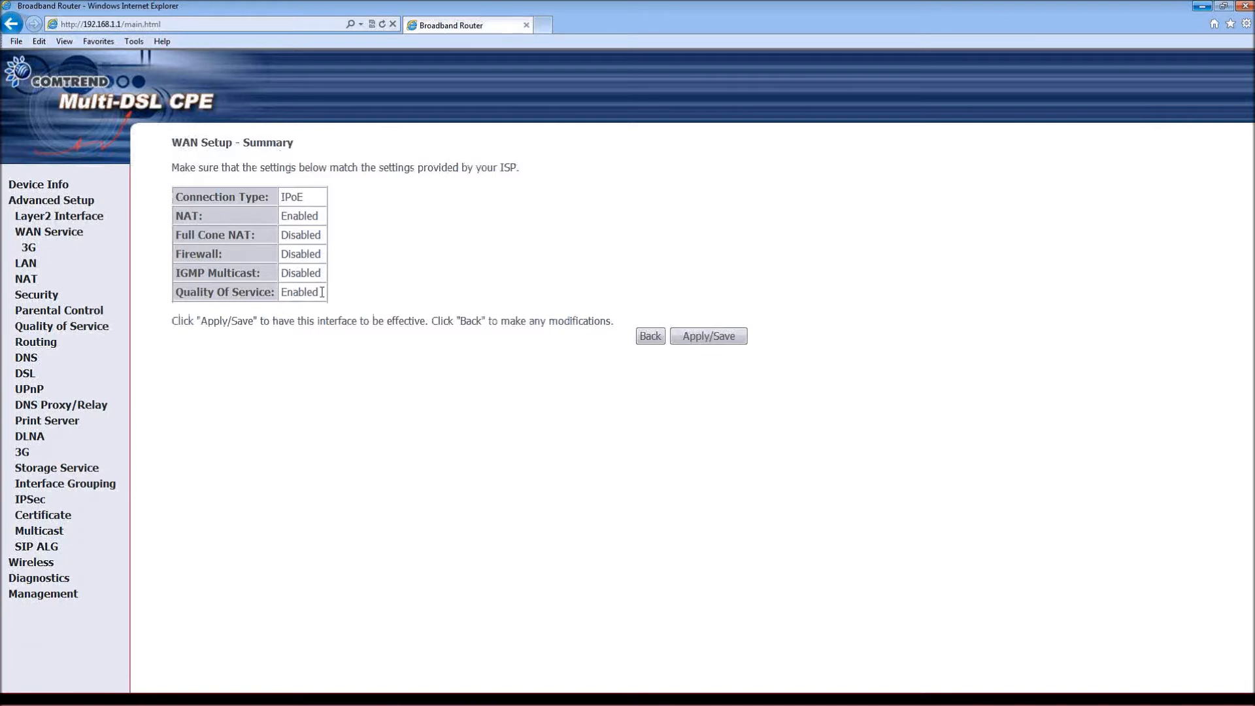
left_click(708, 340)
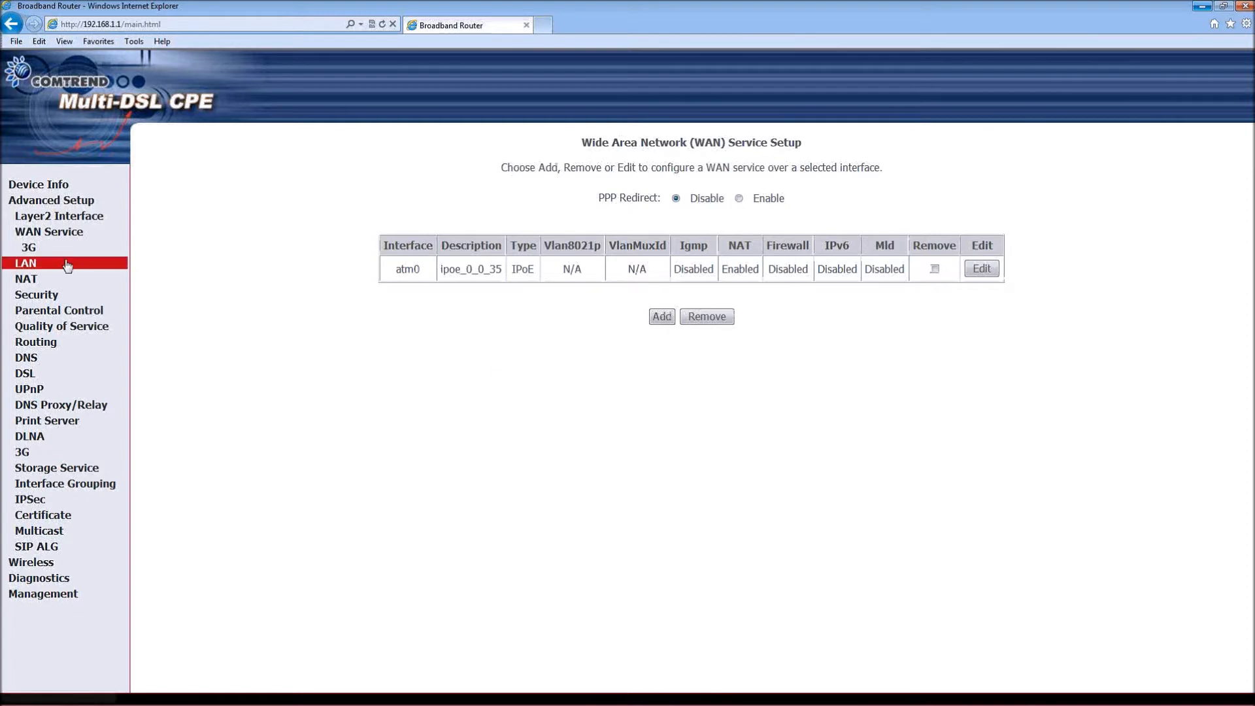
- Review the LAN setup, NAT virtual servers and outgoing IP filtering pages
left_click(41, 266)
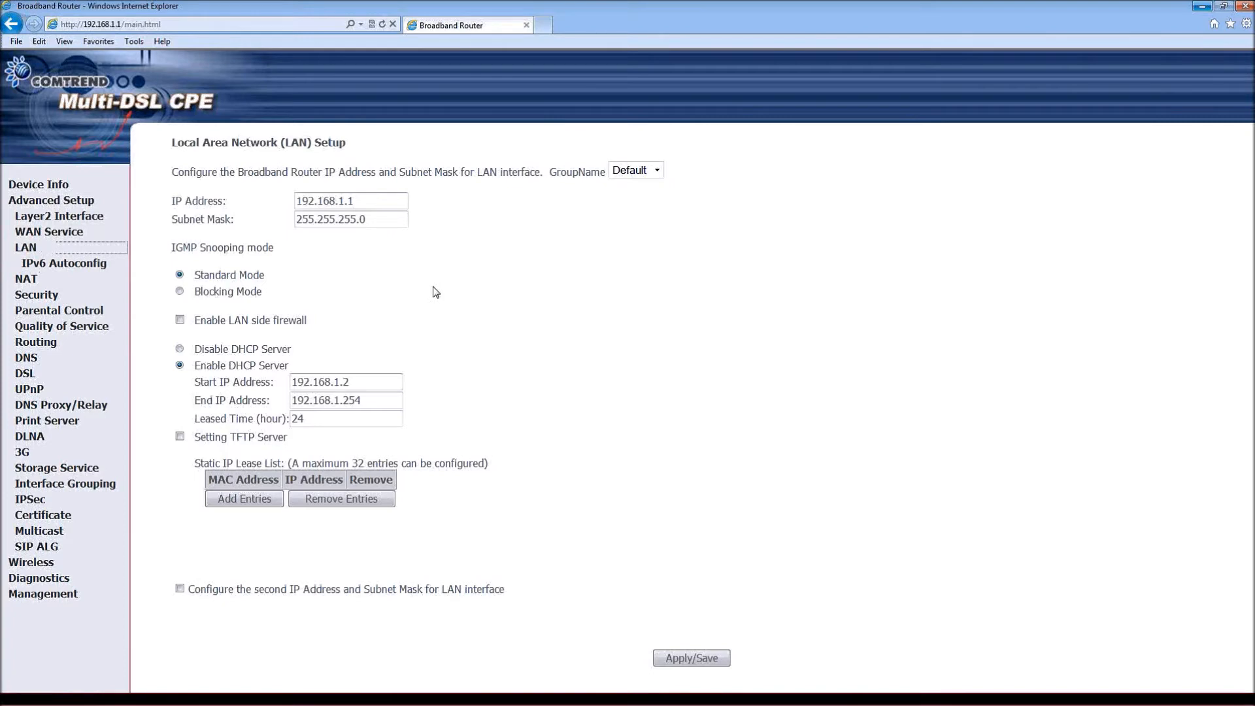
left_click(51, 280)
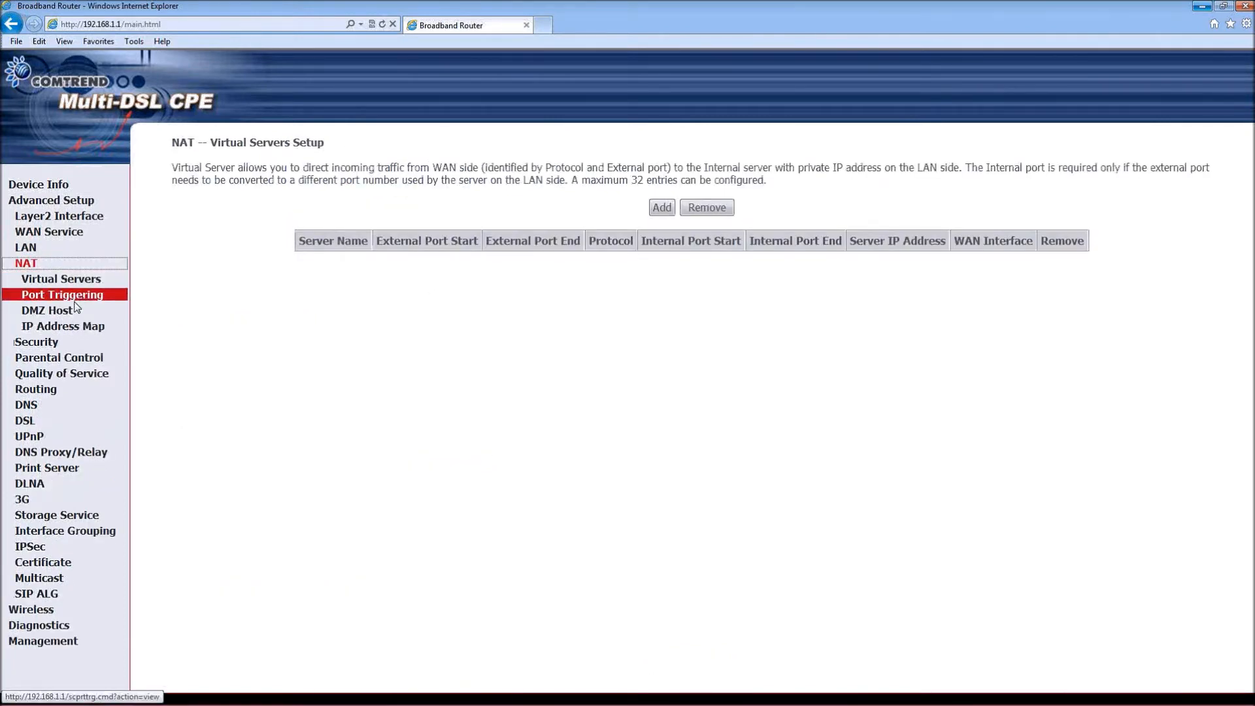
left_click(66, 345)
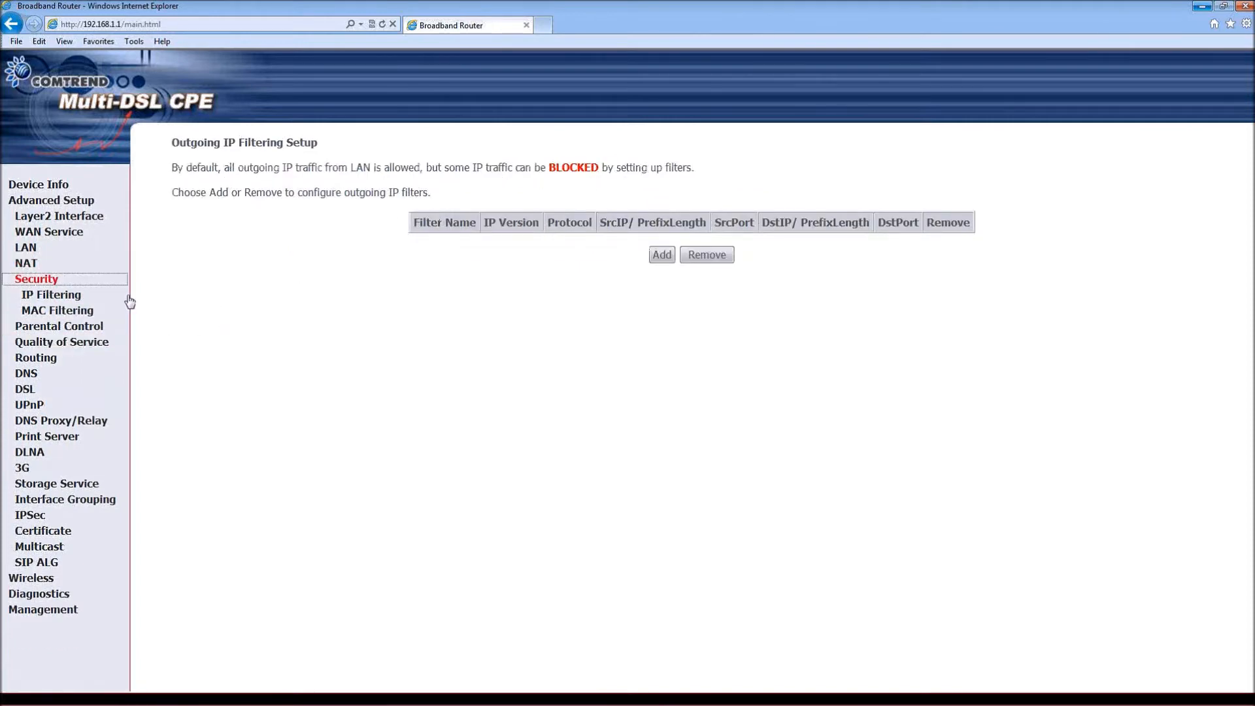
left_click(55, 297)
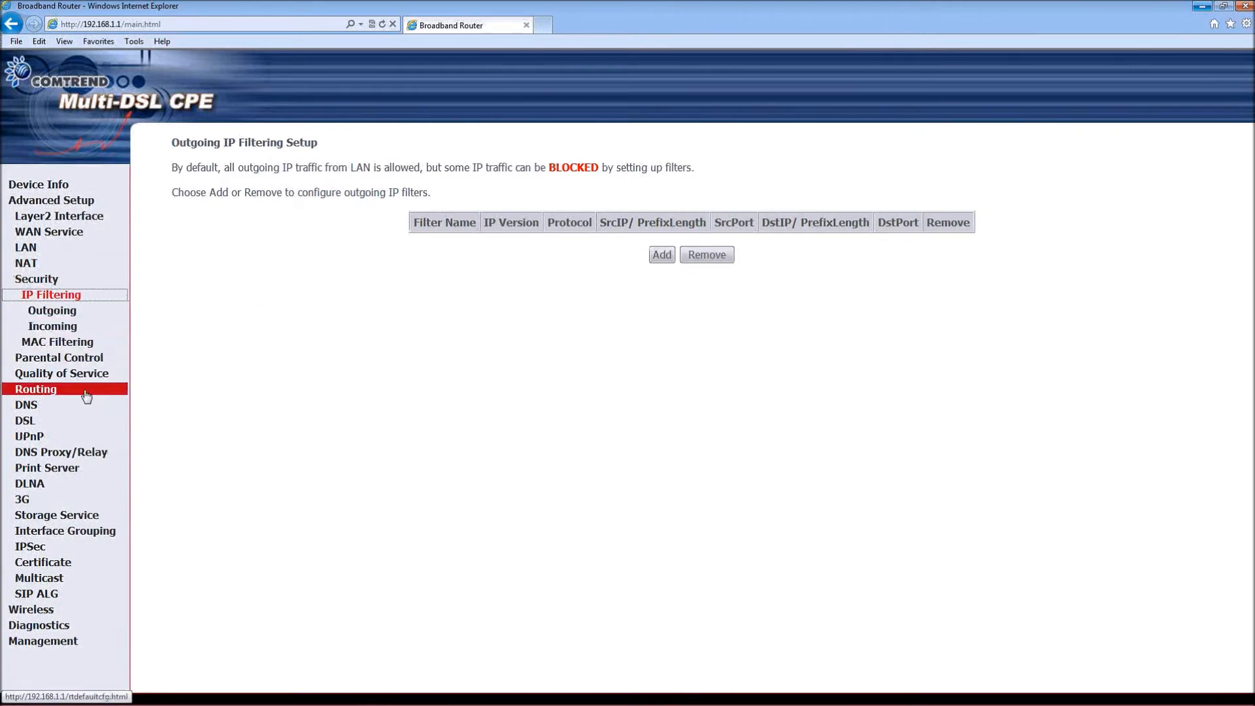
- Disable DNS proxy and enable DNS relay in the DNS Proxy/Relay configuration
left_click(59, 453)
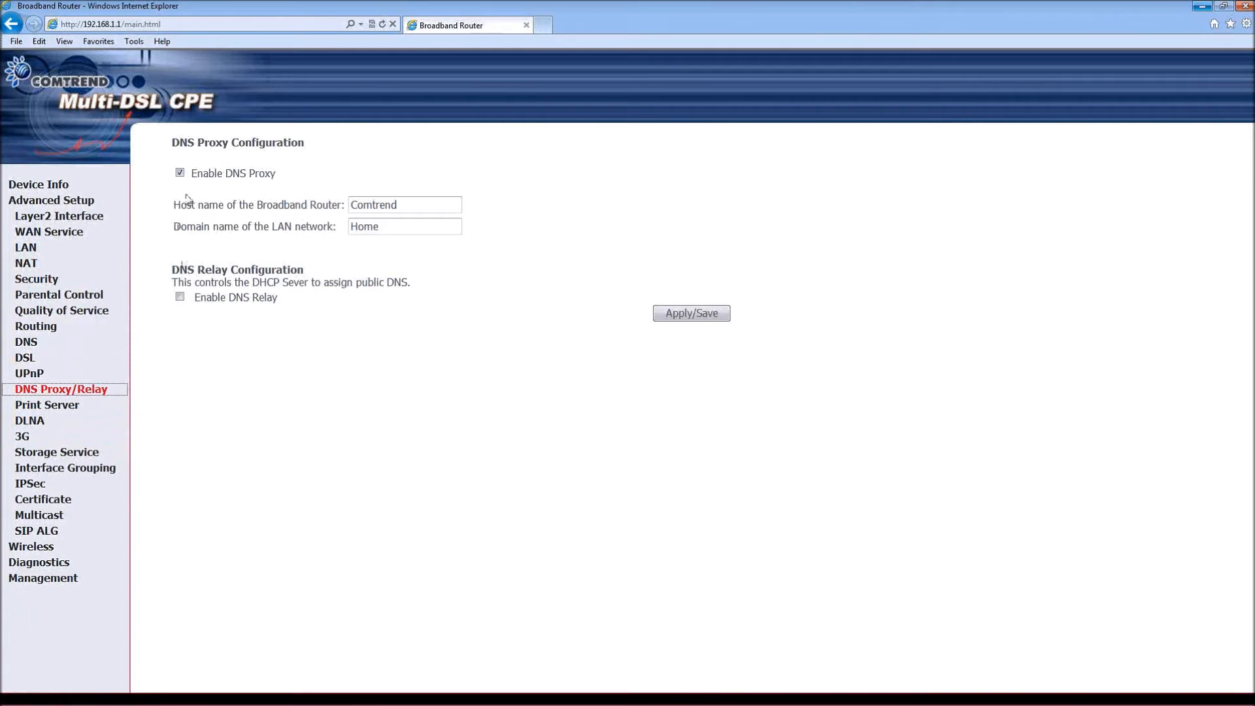
left_click(180, 174)
left_click(179, 297)
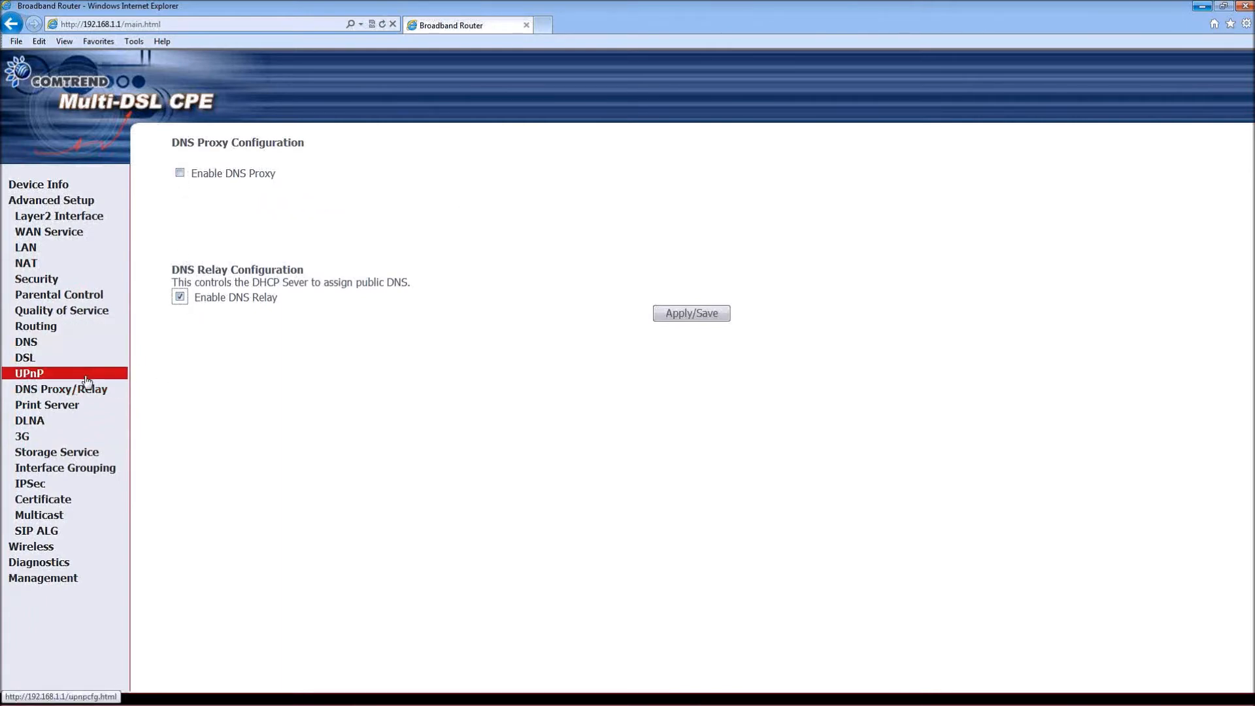
- Disable the wireless LAN interface in the basic wireless settings and save the change
left_click(47, 550)
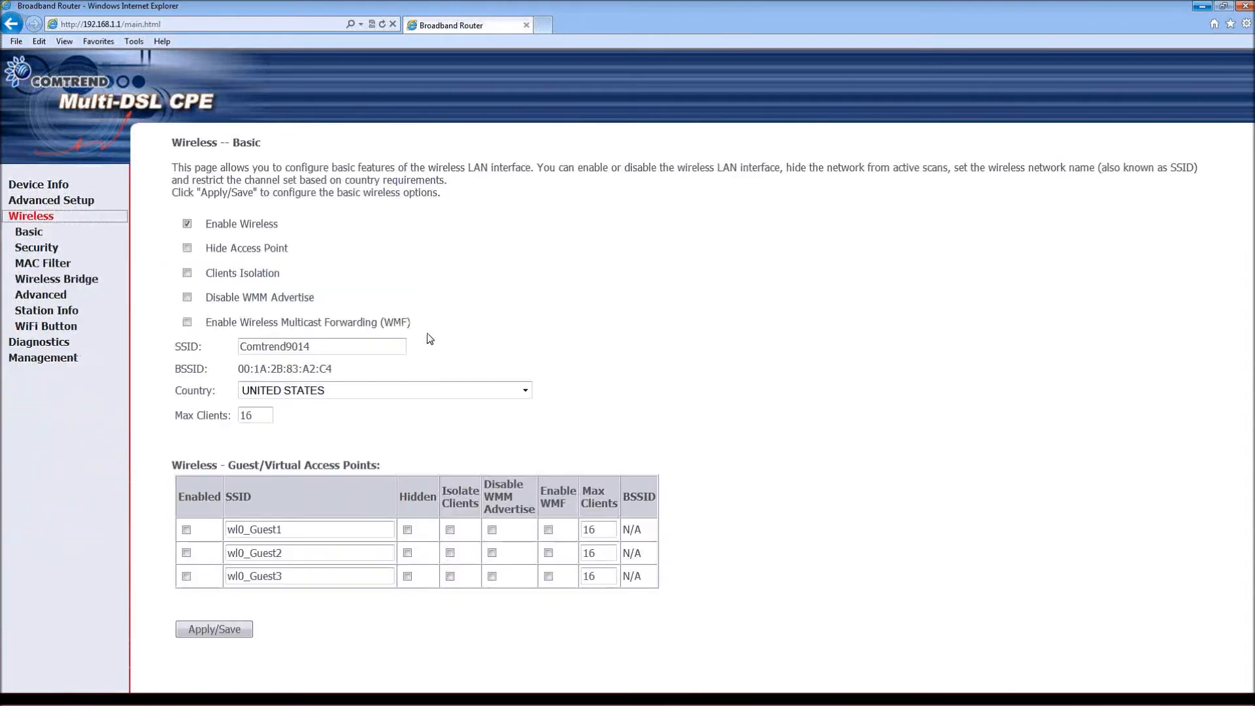
left_click(186, 223)
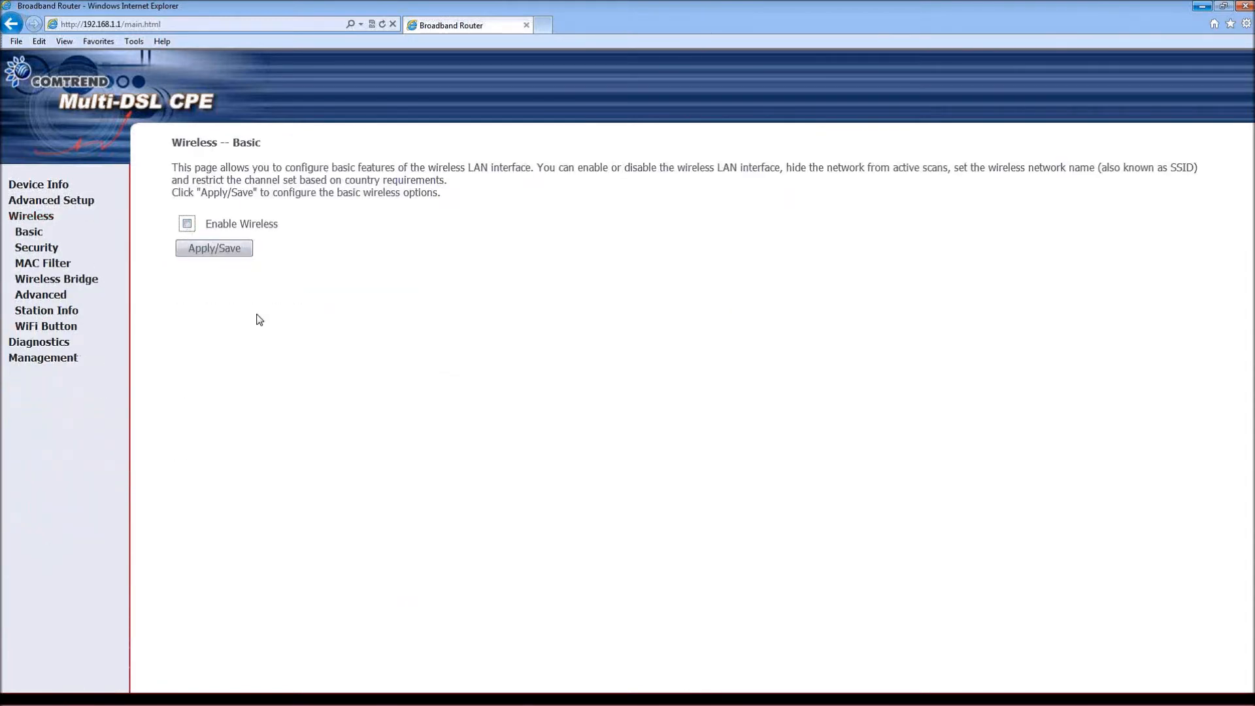
left_click(227, 257)
- Set HTTP service access to LAN+WAN in the router's access control configuration and save it
left_click(62, 357)
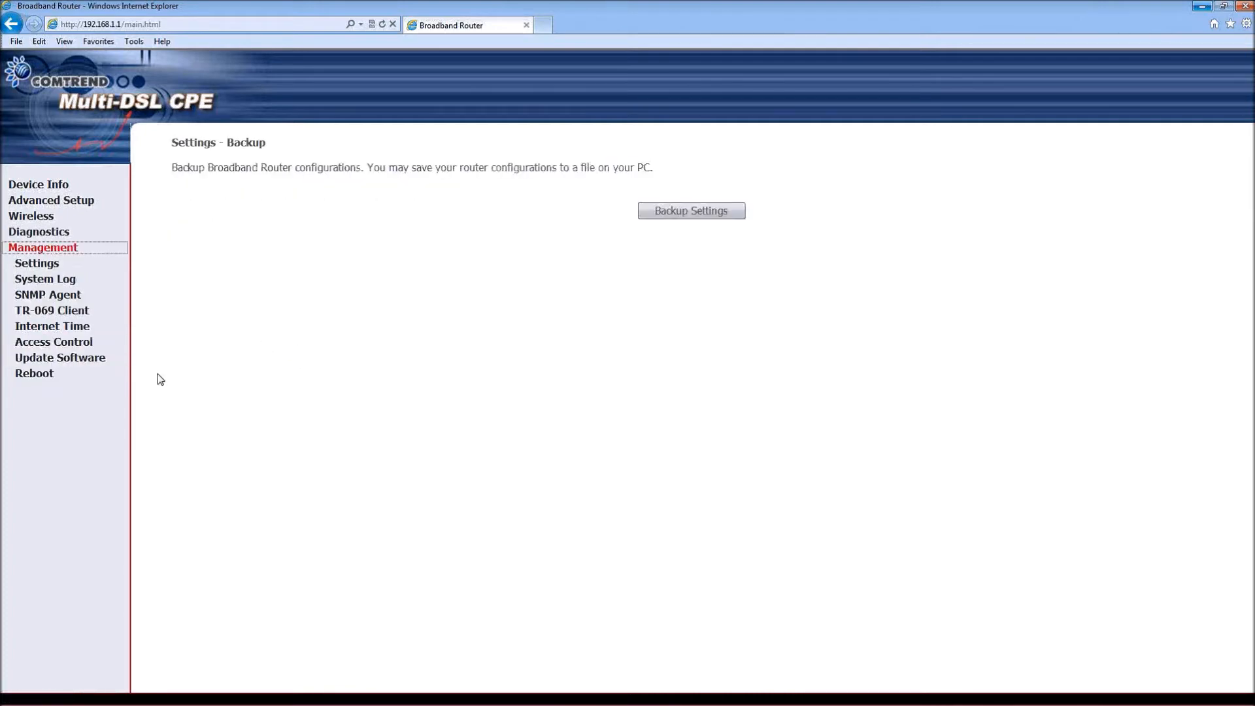
left_click(78, 341)
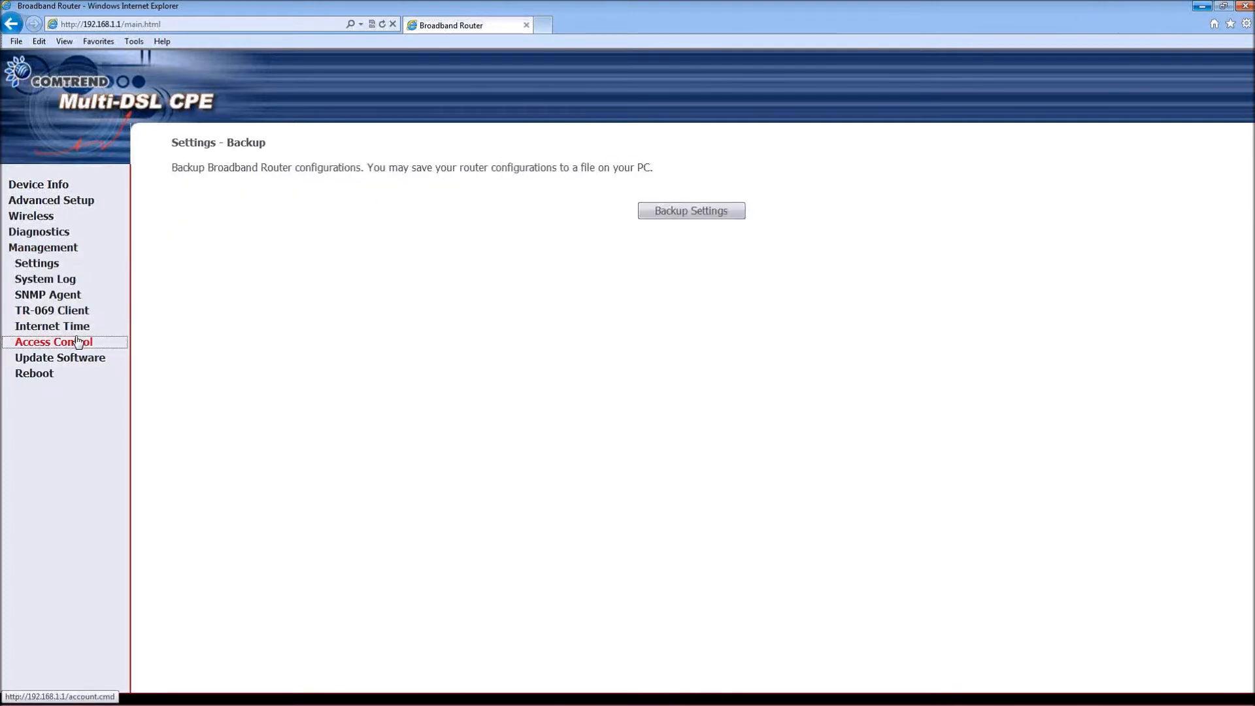
left_click(60, 374)
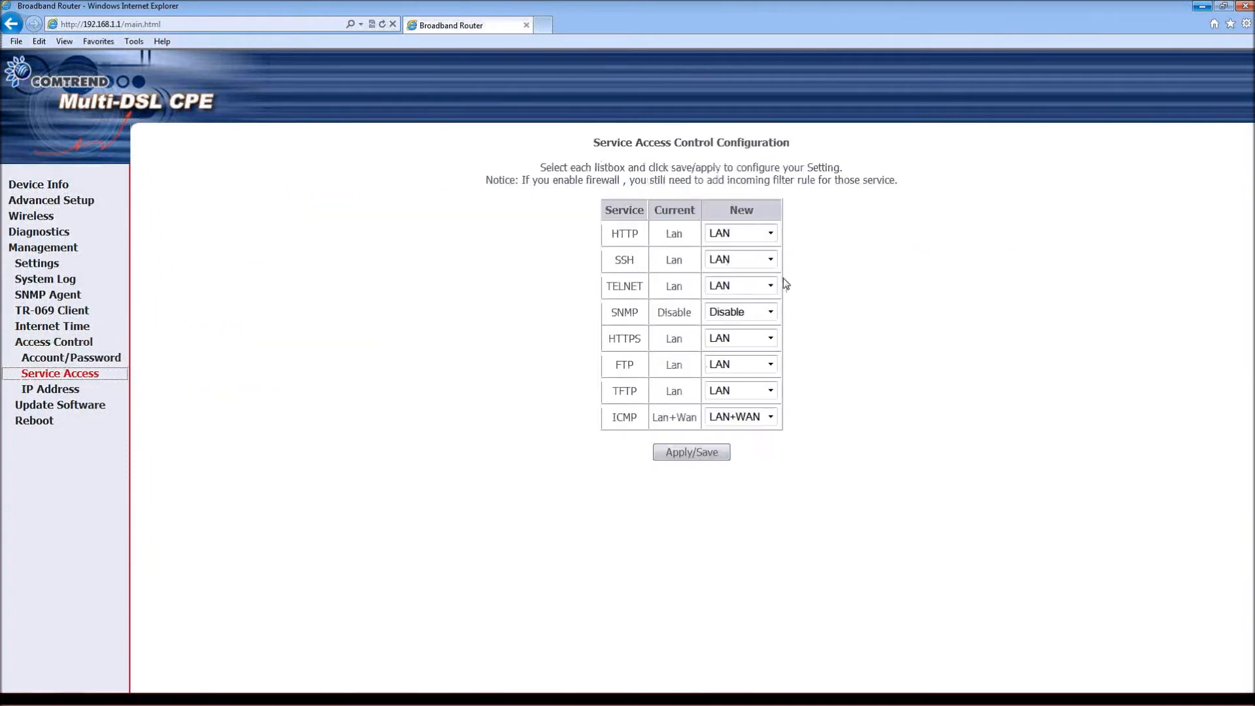
left_click(770, 233)
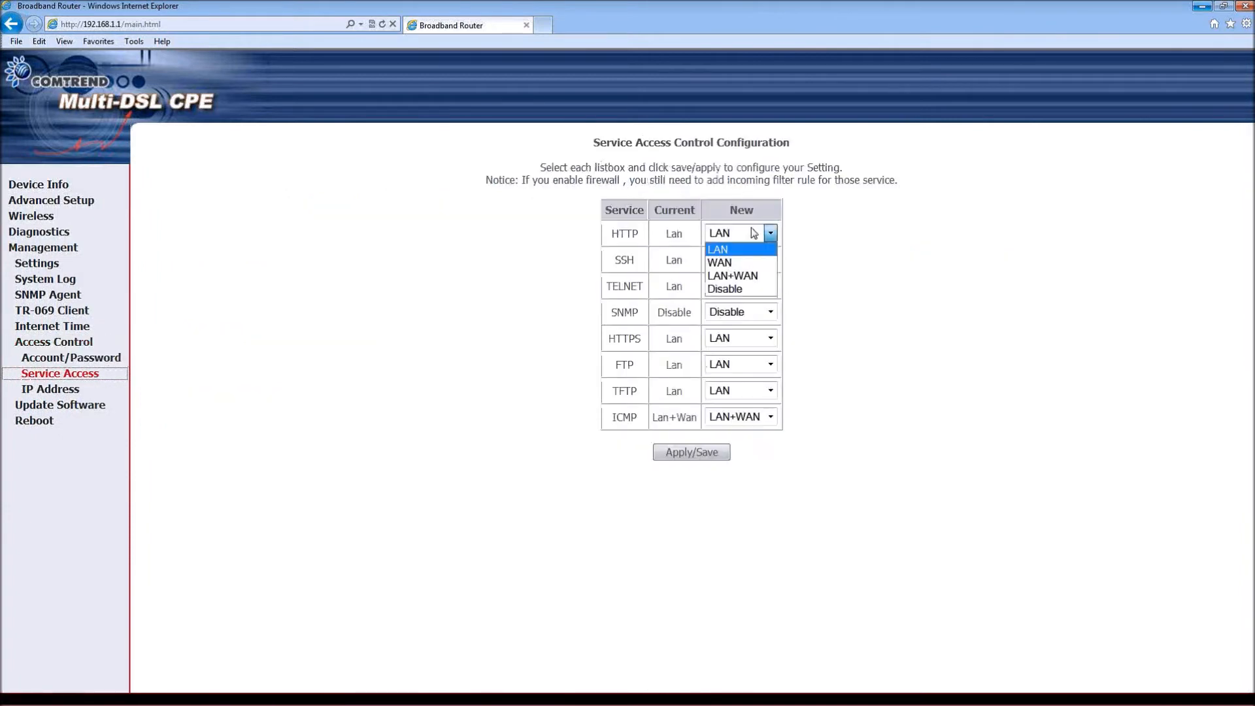
left_click(745, 277)
left_click(688, 454)
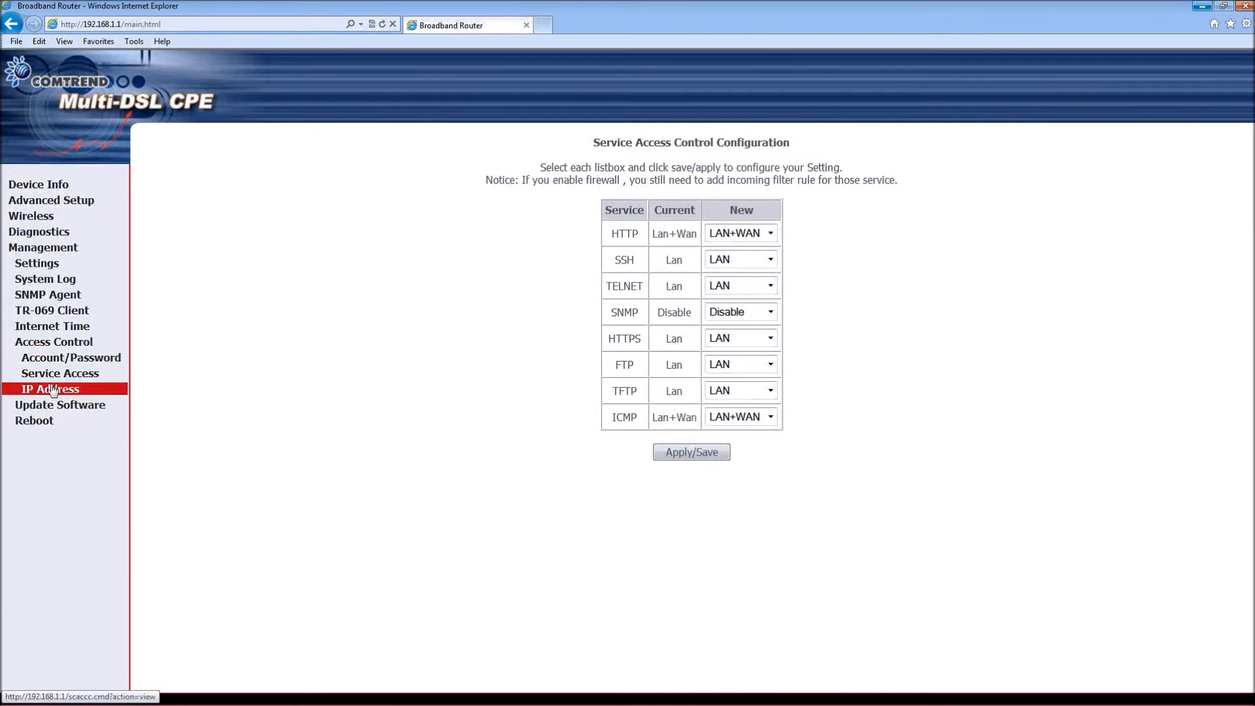
- Check the TR-069 client configuration, and back up the router settings to the desktop as backupsettings.conf
left_click(66, 310)
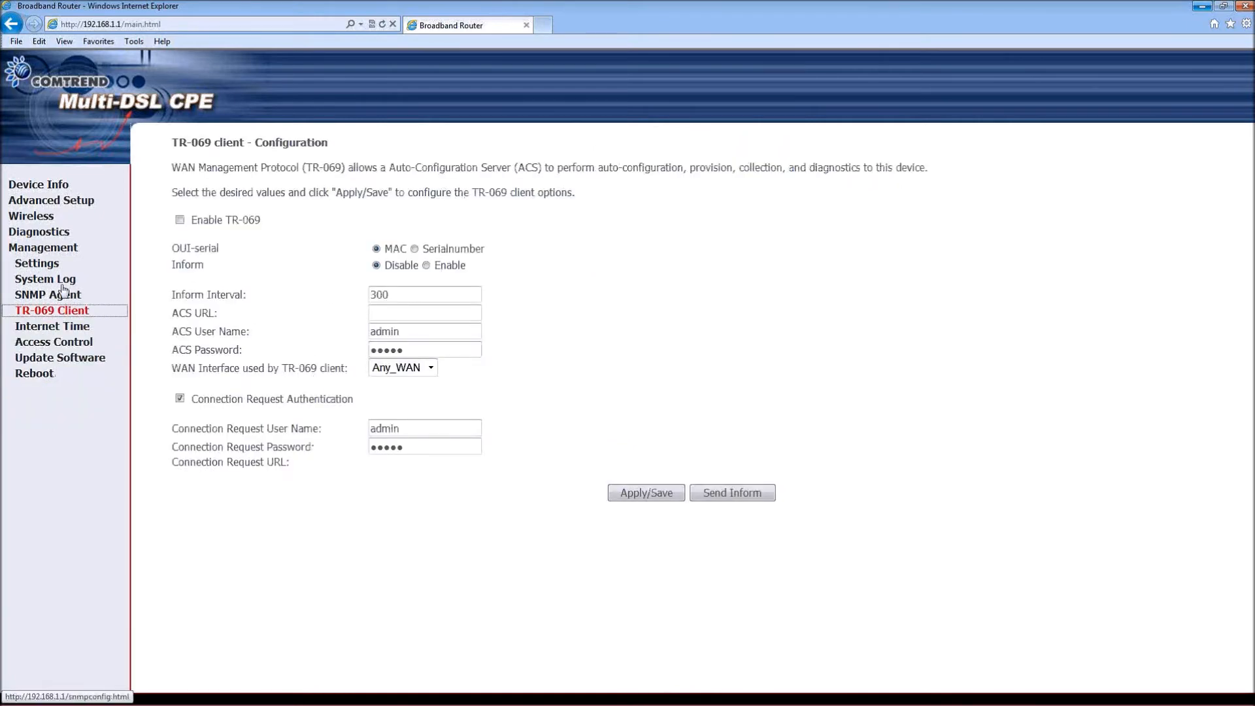
left_click(47, 266)
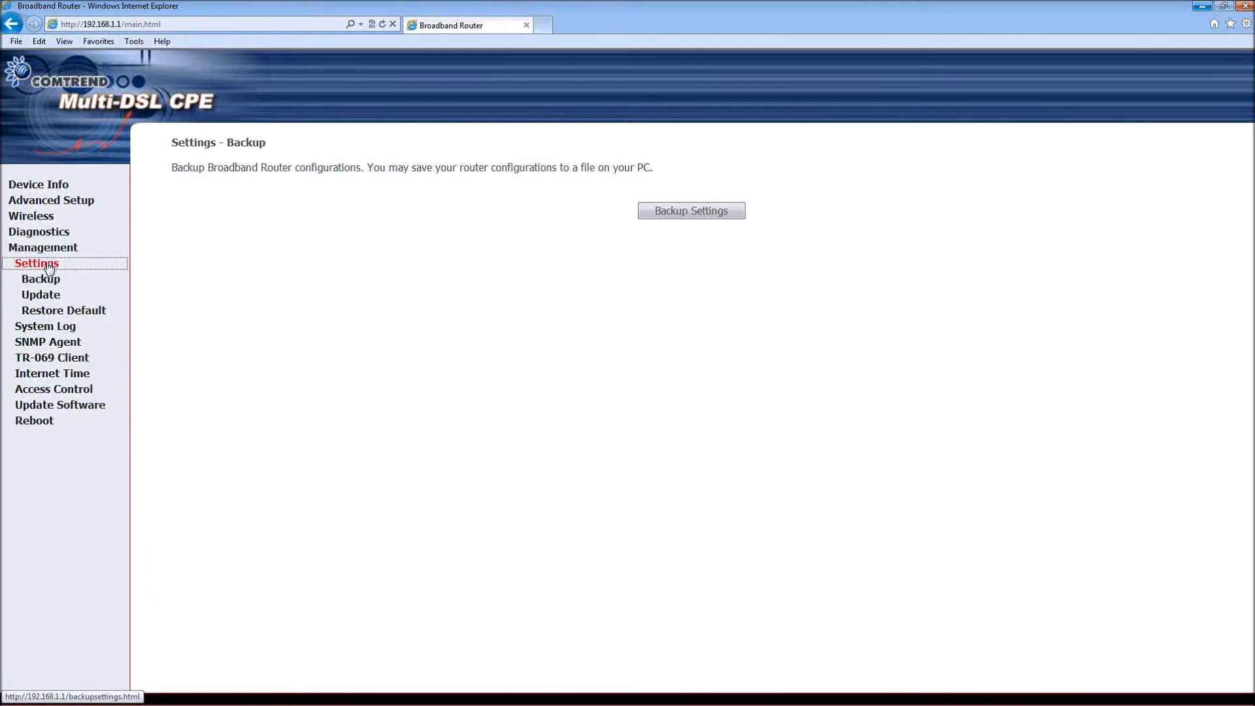
left_click(667, 212)
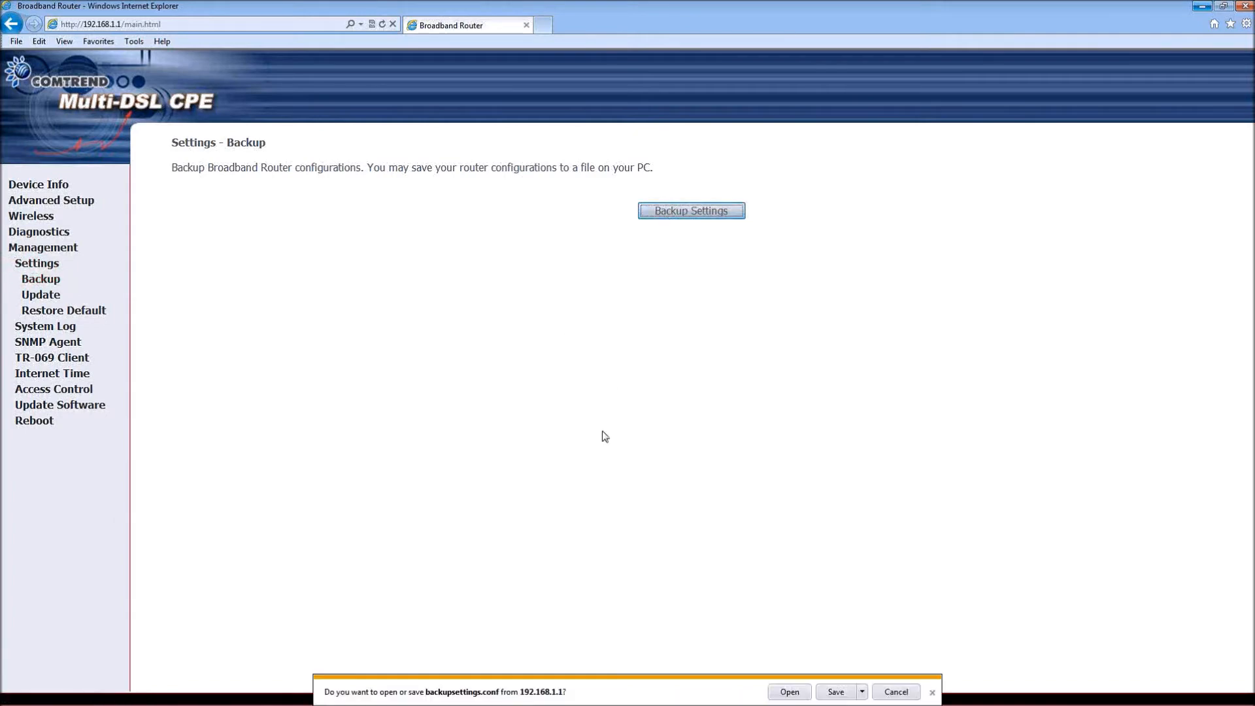
left_click(862, 691)
left_click(906, 677)
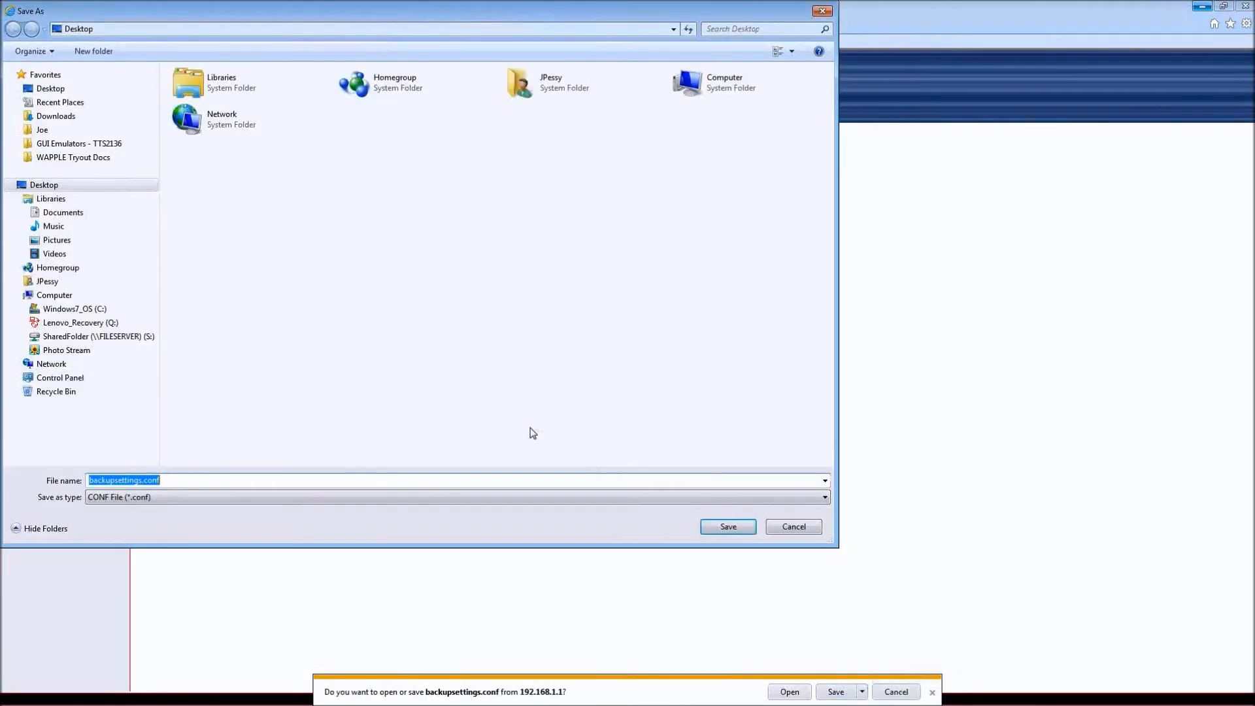
left_click(745, 526)
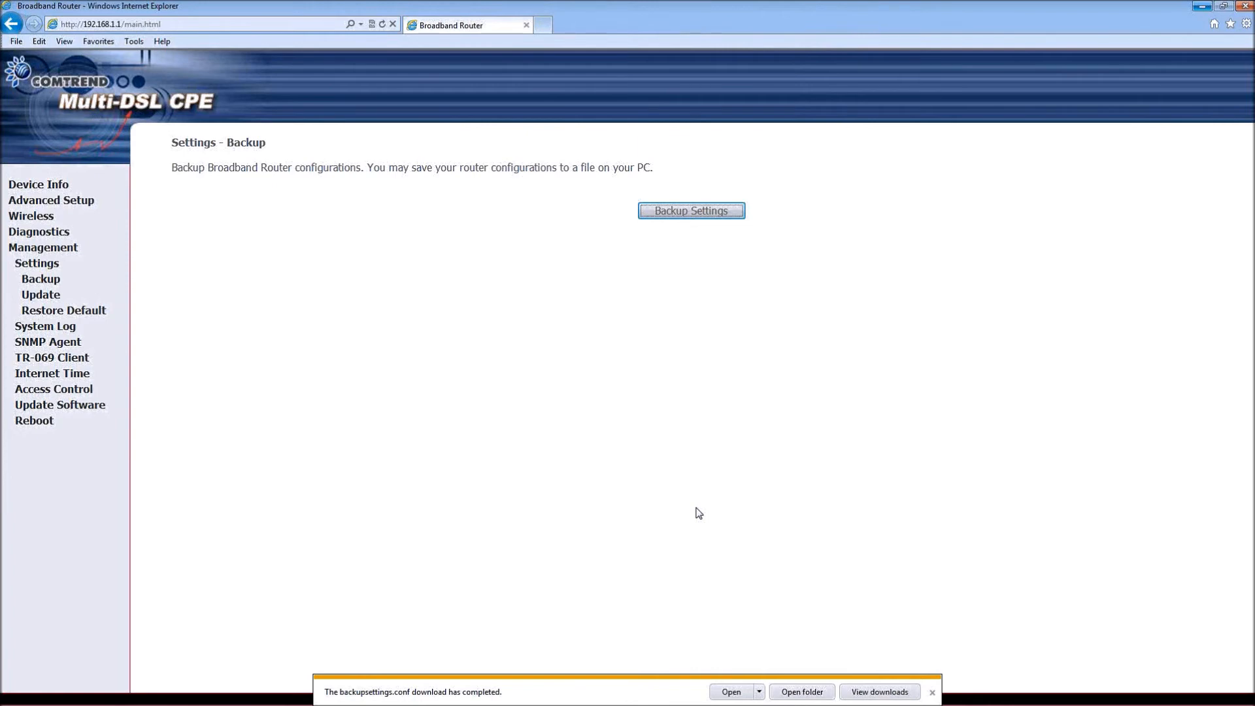
- Open the router's Device Info summary page
left_click(49, 184)
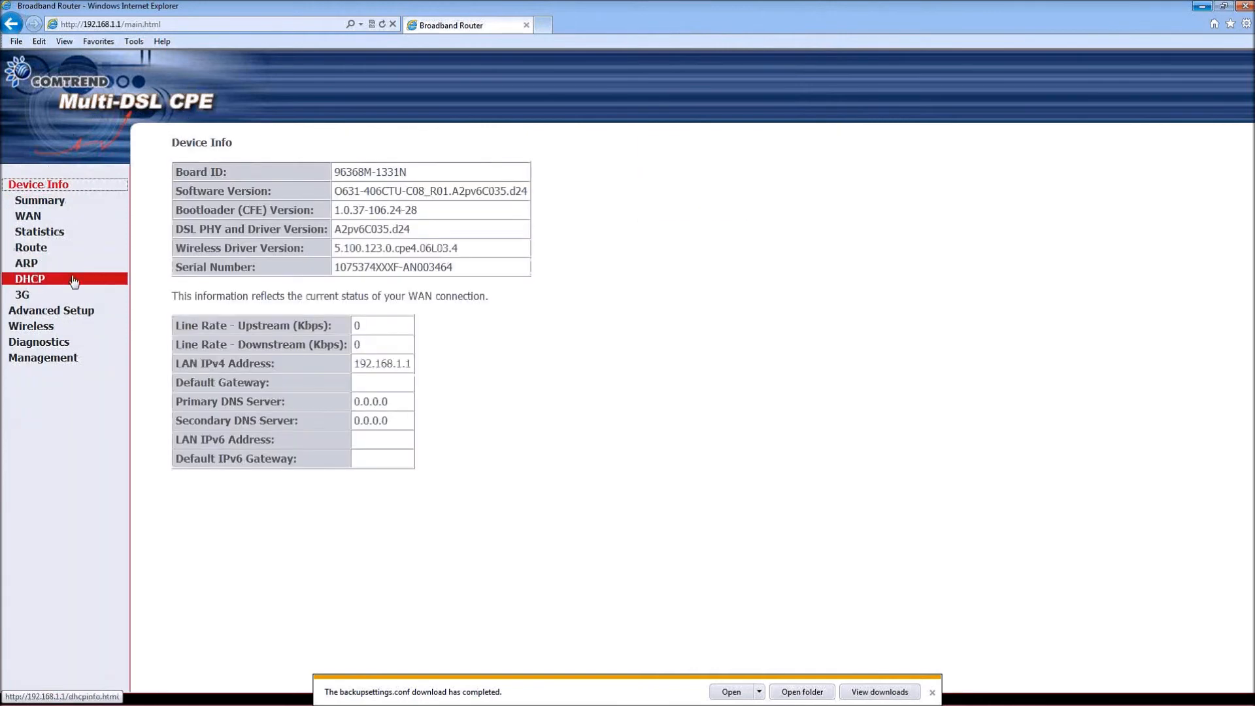